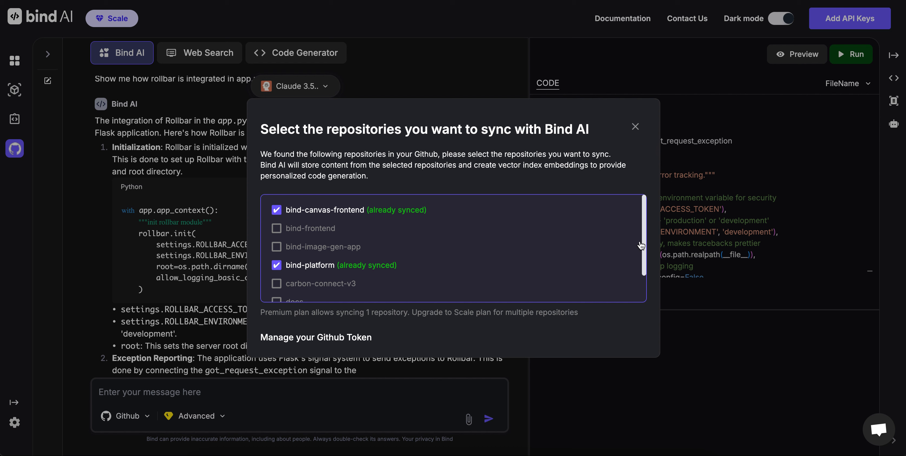
Check the repositories available for syncing in Bind AI and open the Github token management.
{"action": "scroll", "coordinate": [485, 276], "scroll_direction": "down", "scroll_amount": 1}
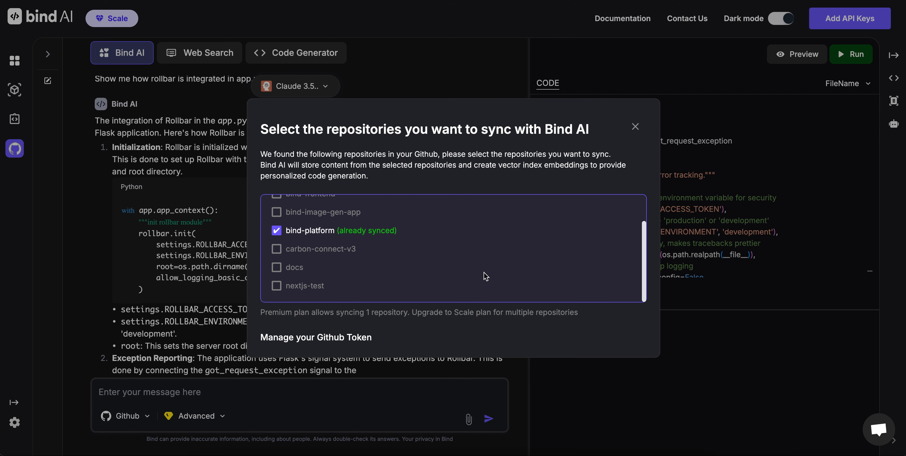
{"action": "scroll", "coordinate": [485, 275], "scroll_direction": "up", "scroll_amount": 1}
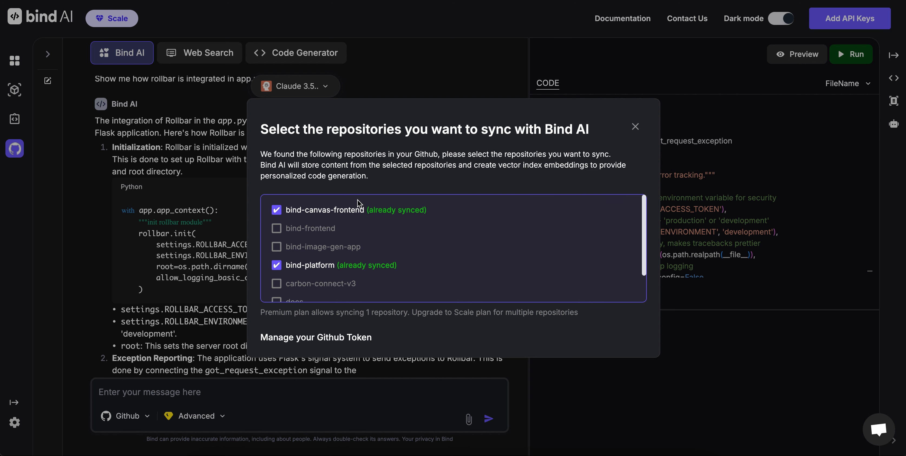
{"action": "left_click", "coordinate": [324, 337]}
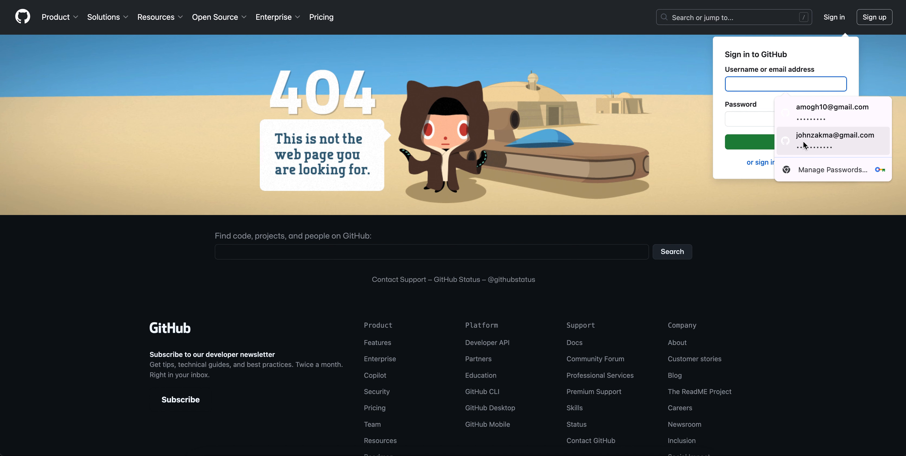
Sign in to GitHub with the second saved account's e-mail and password.
{"action": "left_click", "coordinate": [808, 144]}
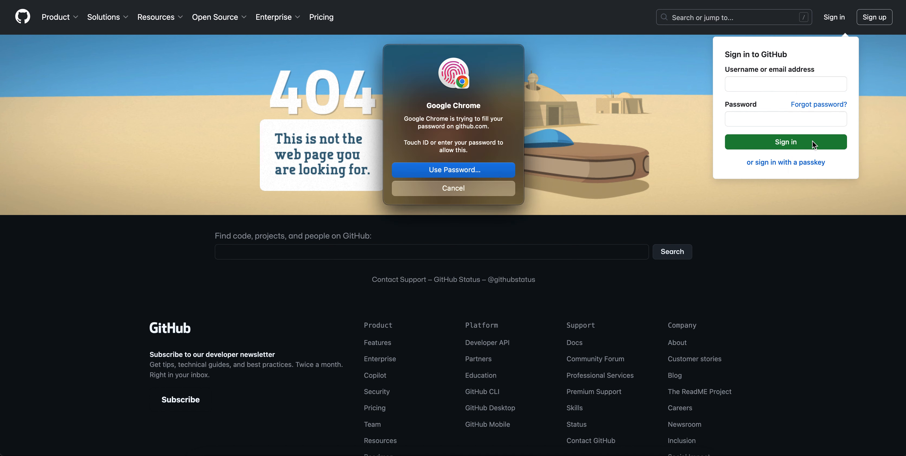
{"action": "left_click", "coordinate": [805, 140]}
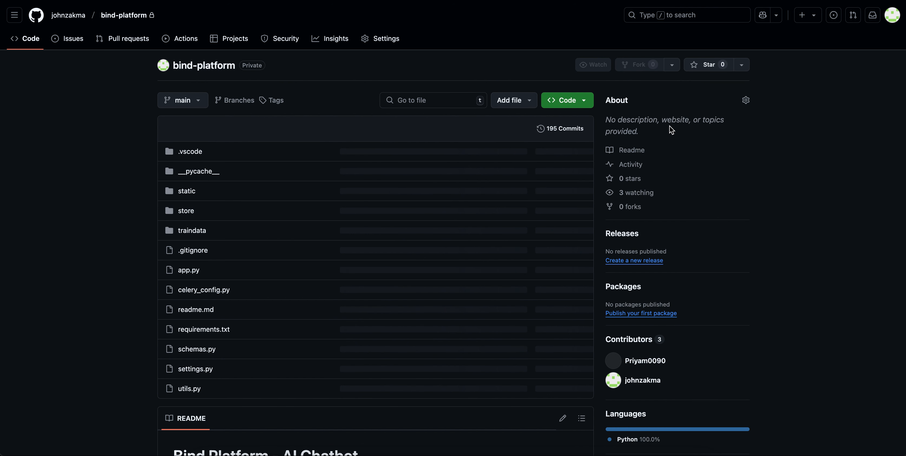
Open the fine-grained personal access tokens page in the account's developer settings.
{"action": "left_click", "coordinate": [892, 15]}
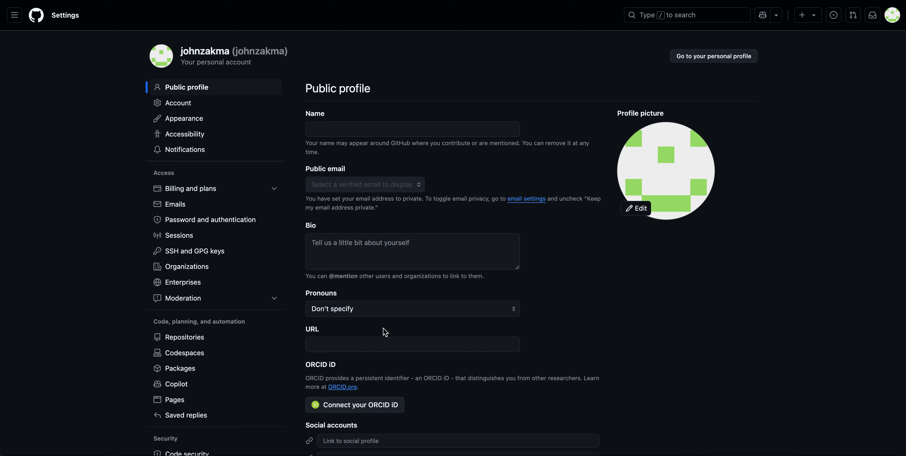
{"action": "scroll", "coordinate": [164, 355], "scroll_direction": "down", "scroll_amount": 6}
{"action": "scroll", "coordinate": [164, 356], "scroll_direction": "down", "scroll_amount": 2}
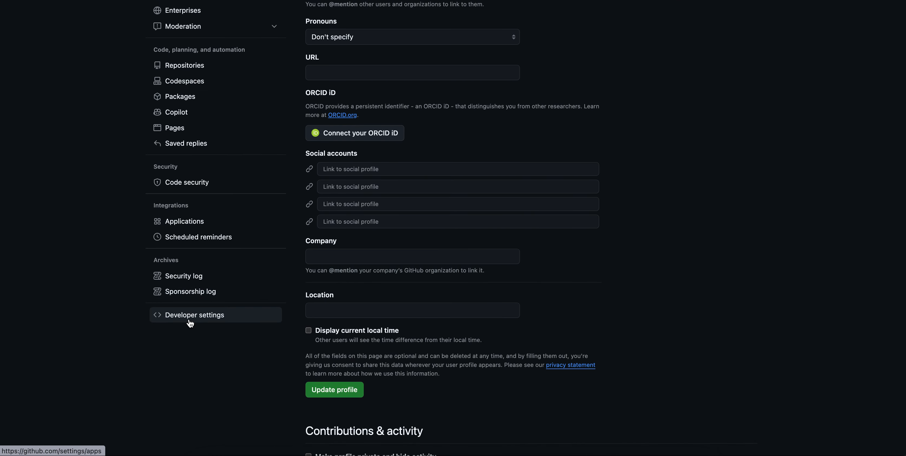
{"action": "scroll", "coordinate": [189, 321], "scroll_direction": "down", "scroll_amount": 1}
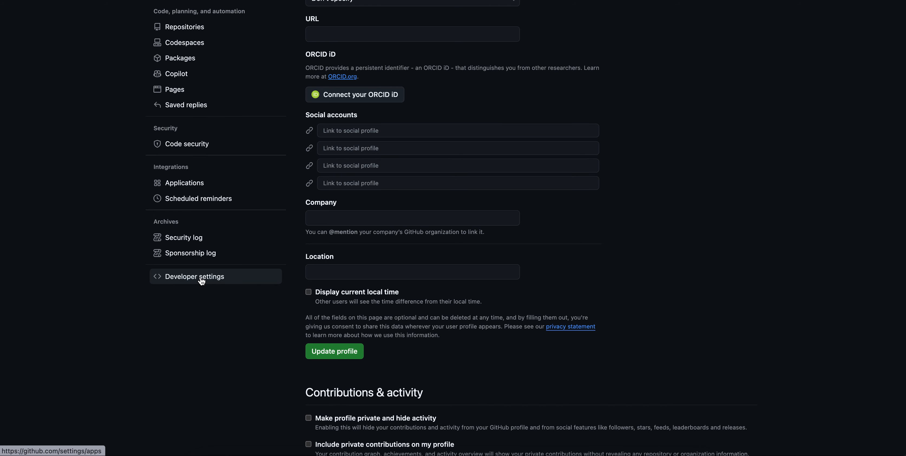
{"action": "left_click", "coordinate": [201, 278]}
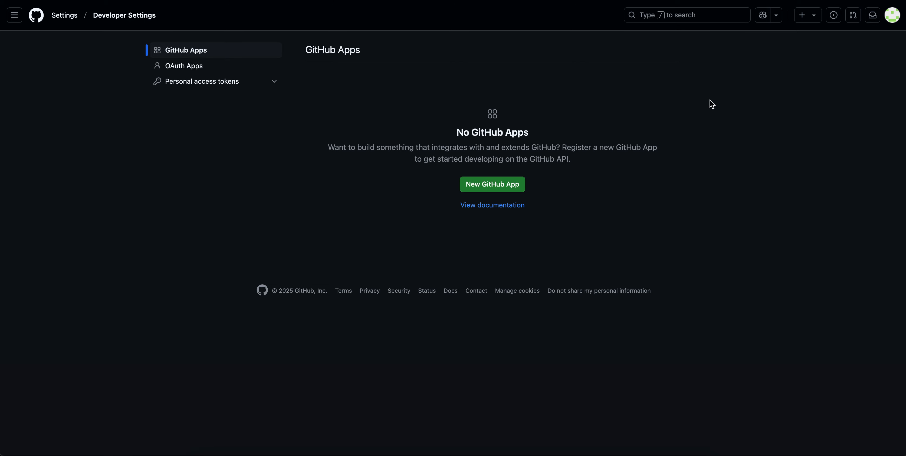
{"action": "left_click", "coordinate": [273, 84]}
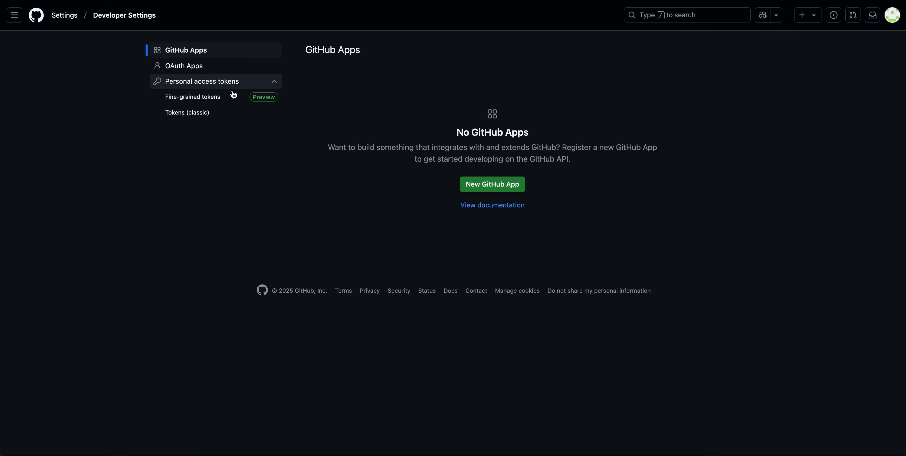
{"action": "left_click", "coordinate": [206, 101]}
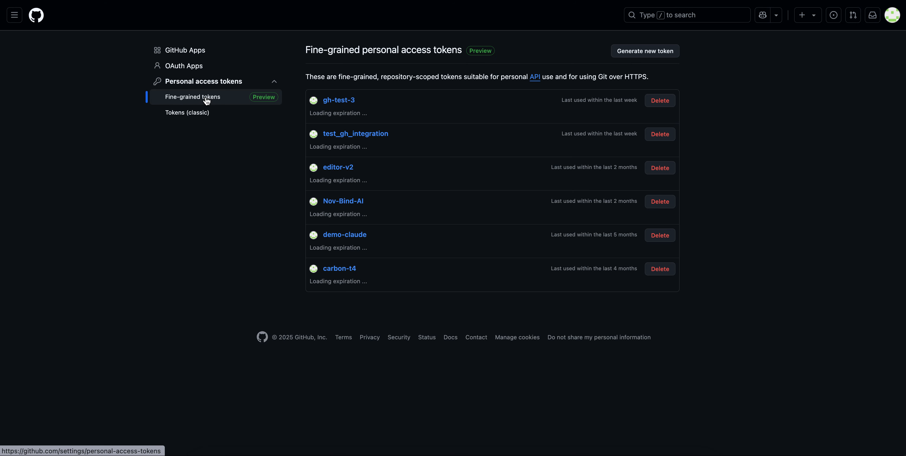
Start a new fine-grained personal access token and name it bind-ai-demo.
{"action": "left_click", "coordinate": [640, 52]}
{"action": "left_click", "coordinate": [369, 111]}
{"action": "type", "text": "bin"}
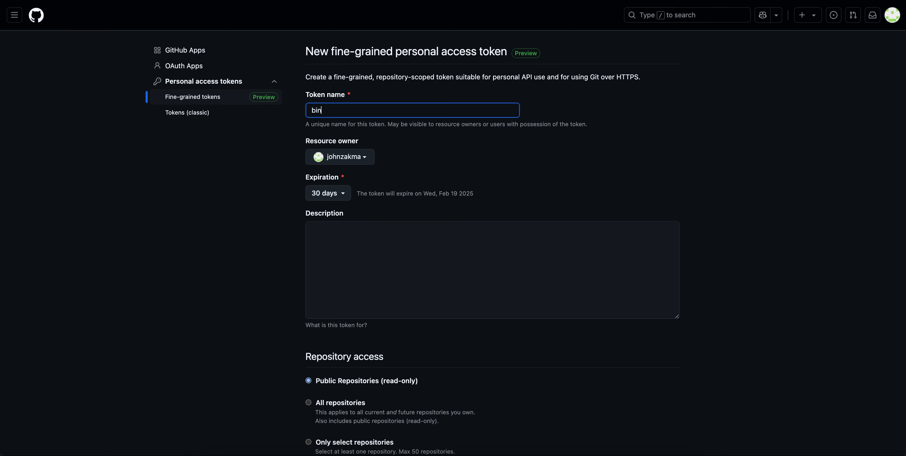
{"action": "type", "text": "d-ai-dek"}
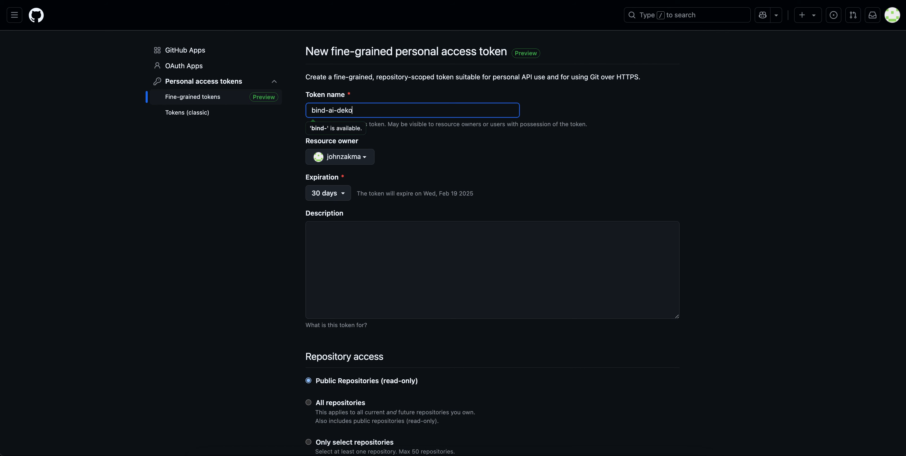
{"action": "key", "text": "BackSpace"}
{"action": "type", "text": "mo"}
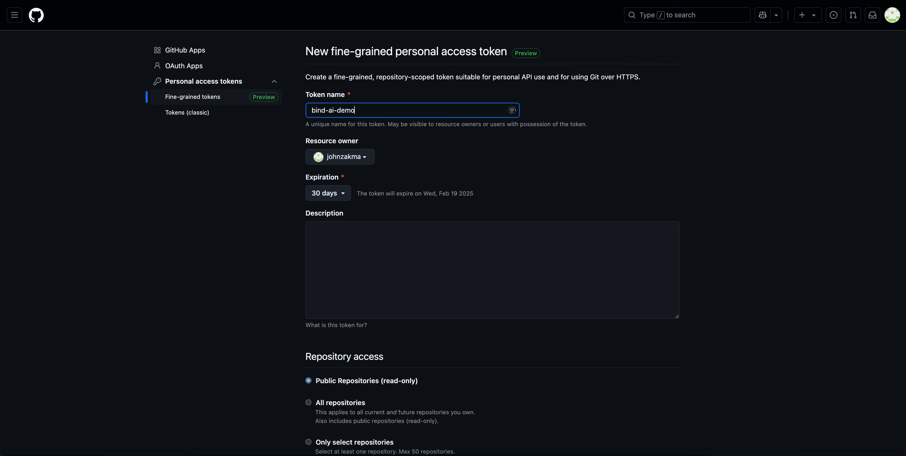
{"action": "left_click", "coordinate": [511, 152]}
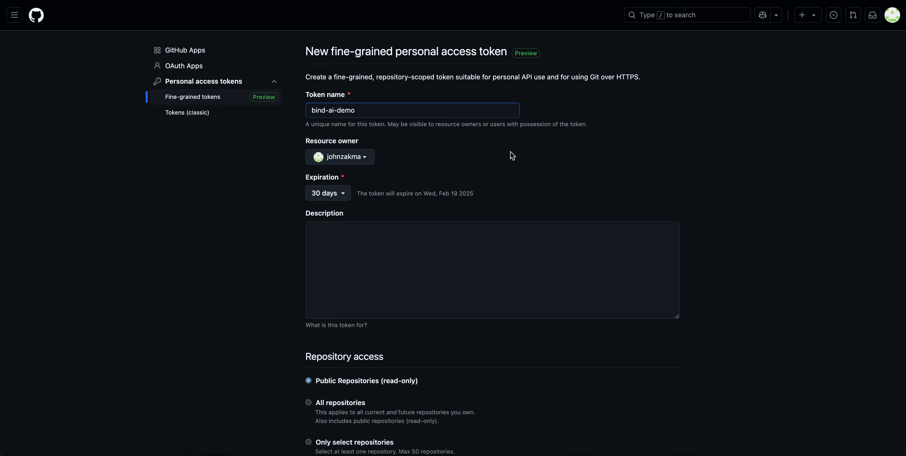
Set the new token's expiration to No expiration.
{"action": "left_click", "coordinate": [342, 193]}
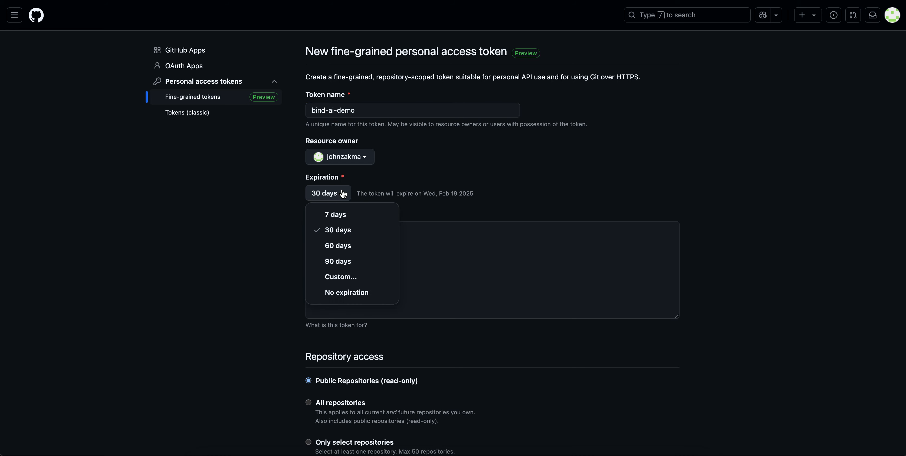
{"action": "left_click", "coordinate": [360, 293]}
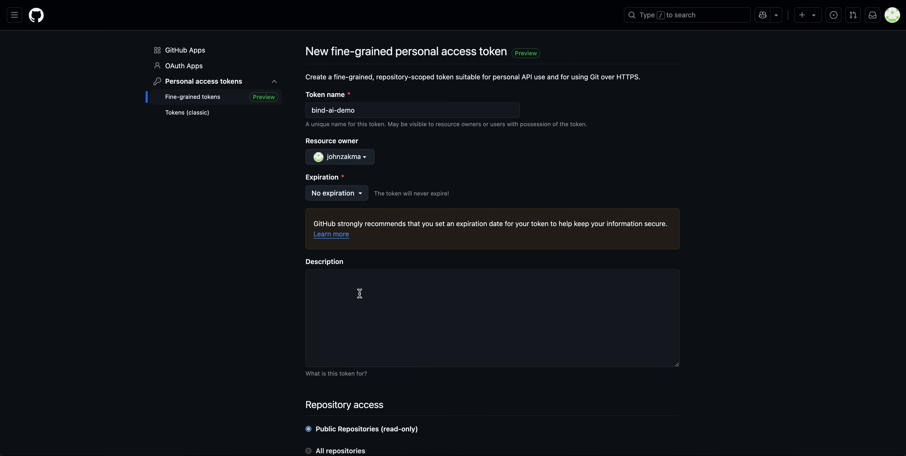
Set the token's expiration to 90 days.
{"action": "scroll", "coordinate": [494, 191], "scroll_direction": "down", "scroll_amount": 3}
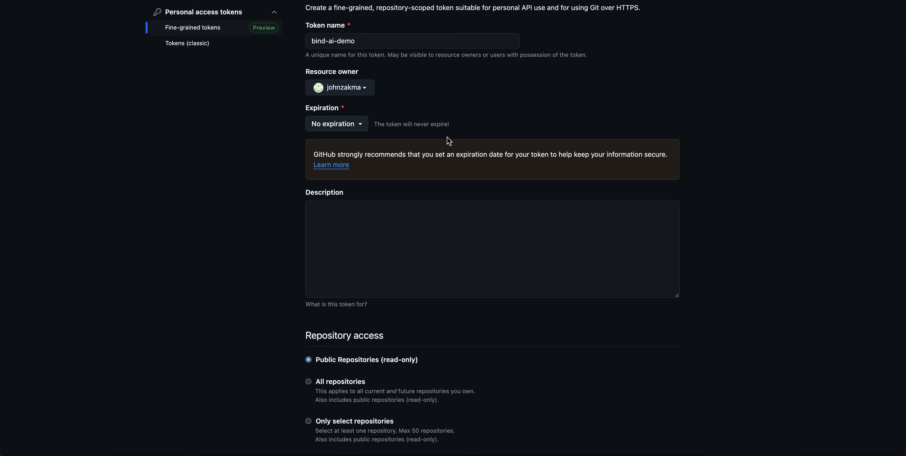
{"action": "left_click", "coordinate": [356, 123]}
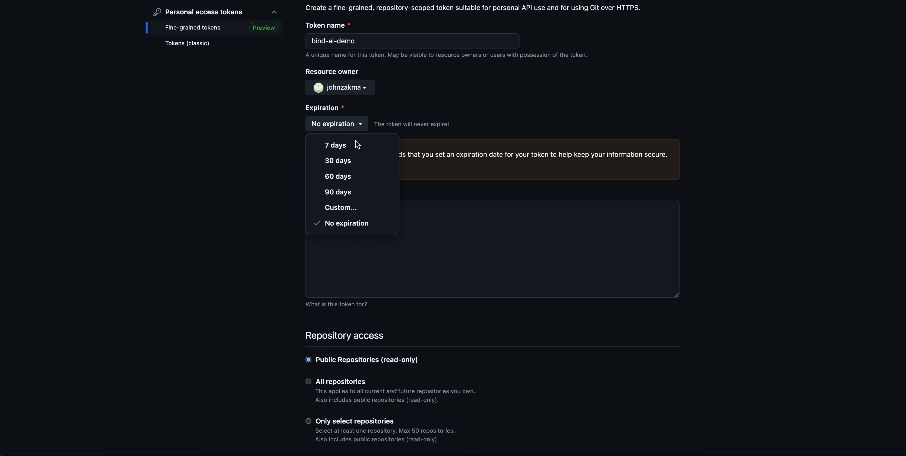
{"action": "left_click", "coordinate": [357, 193]}
{"action": "scroll", "coordinate": [517, 131], "scroll_direction": "up", "scroll_amount": 2}
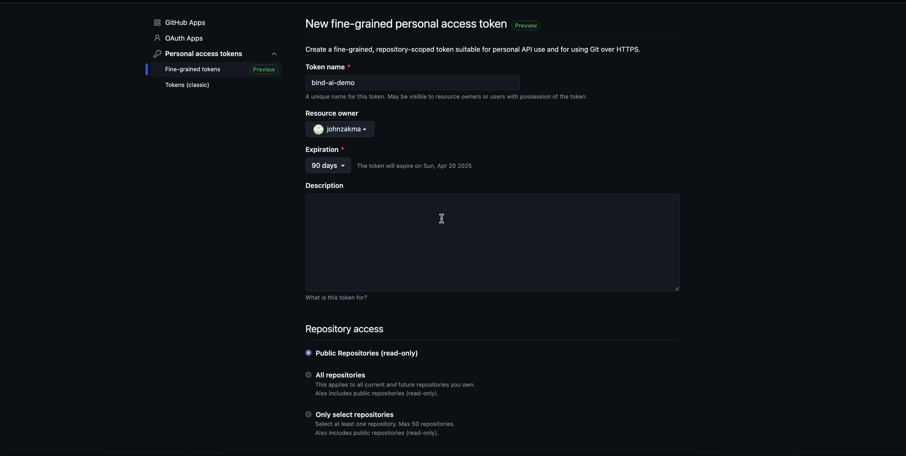
Set the token's repository access to All repositories.
{"action": "scroll", "coordinate": [443, 222], "scroll_direction": "down", "scroll_amount": 5}
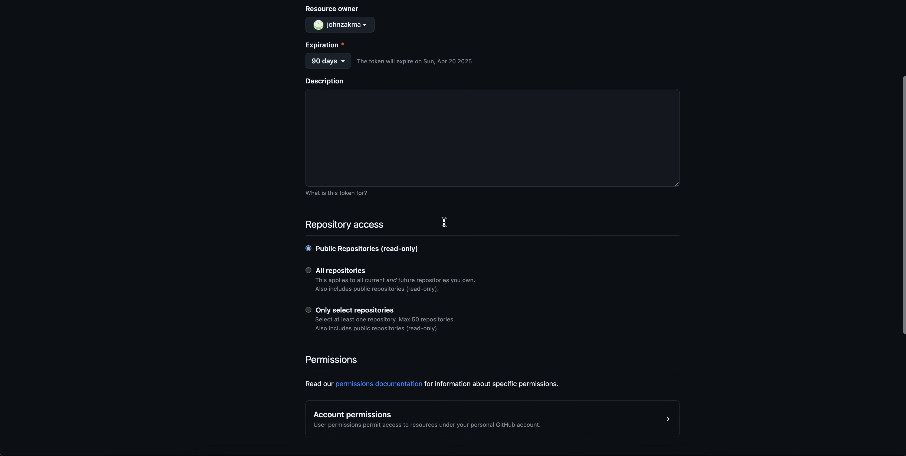
{"action": "scroll", "coordinate": [411, 229], "scroll_direction": "down", "scroll_amount": 2}
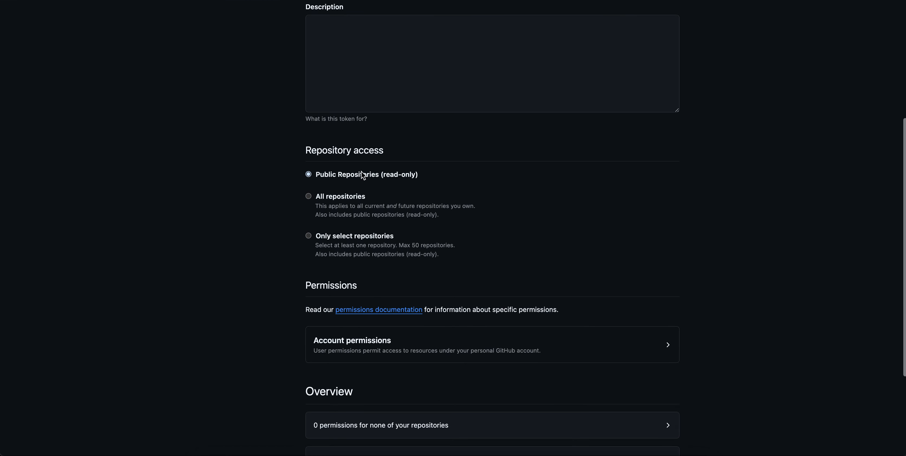
{"action": "left_click", "coordinate": [309, 196]}
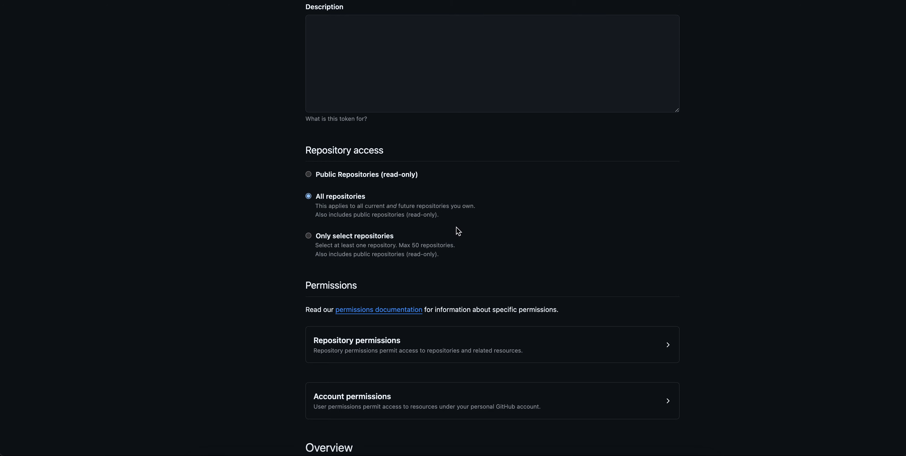
View the choices offered under Only select repositories and switch the repository access back to All repositories.
{"action": "left_click", "coordinate": [309, 236]}
{"action": "left_click", "coordinate": [374, 271]}
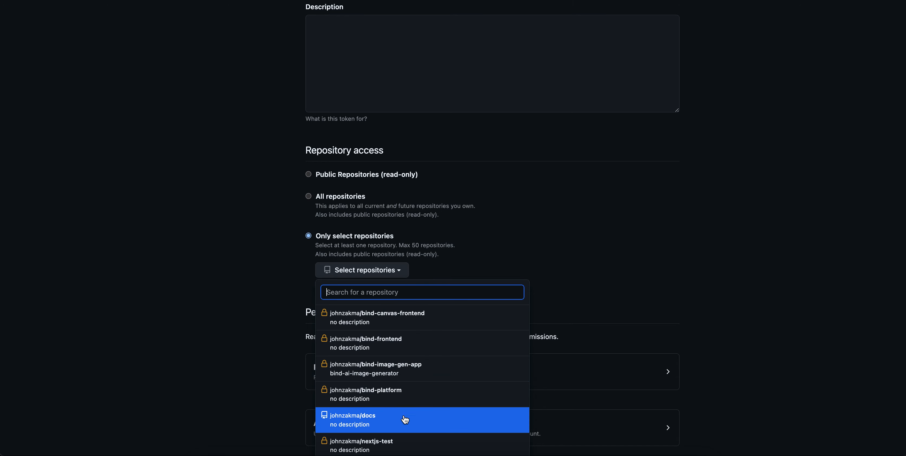
{"action": "left_click", "coordinate": [501, 251]}
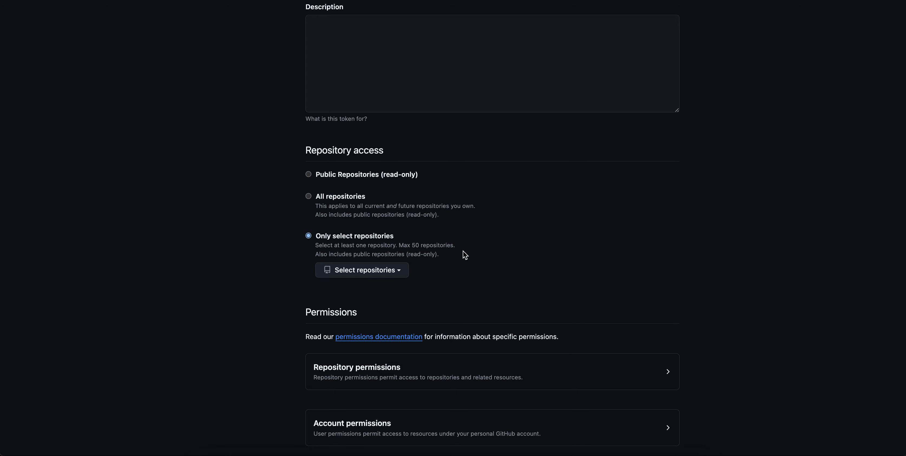
{"action": "left_click", "coordinate": [308, 196]}
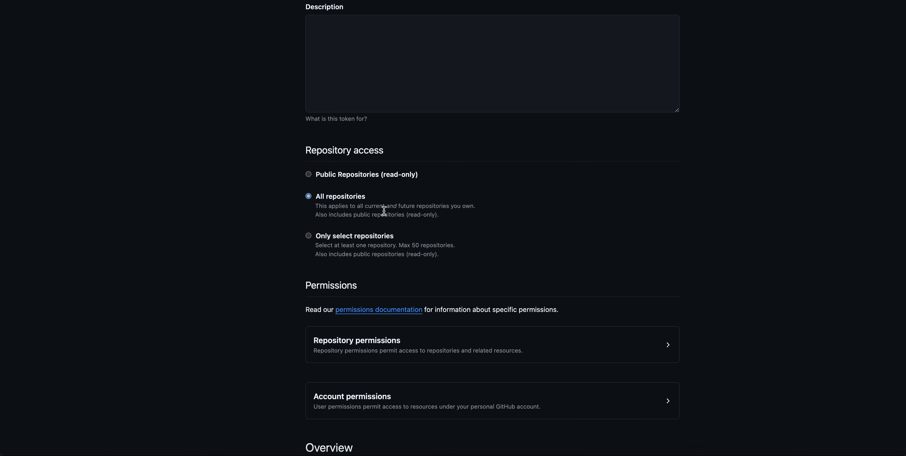
Expand the Repository permissions section of the new token.
{"action": "scroll", "coordinate": [383, 210], "scroll_direction": "down", "scroll_amount": 5}
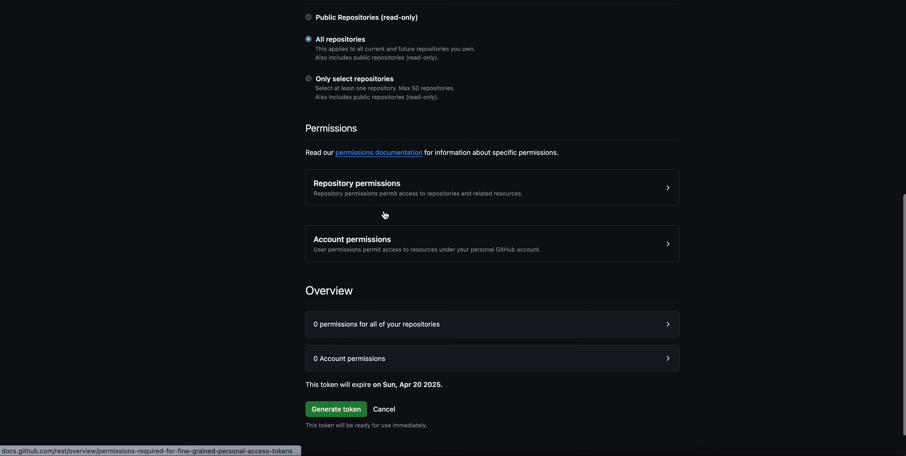
{"action": "scroll", "coordinate": [611, 193], "scroll_direction": "down", "scroll_amount": 1}
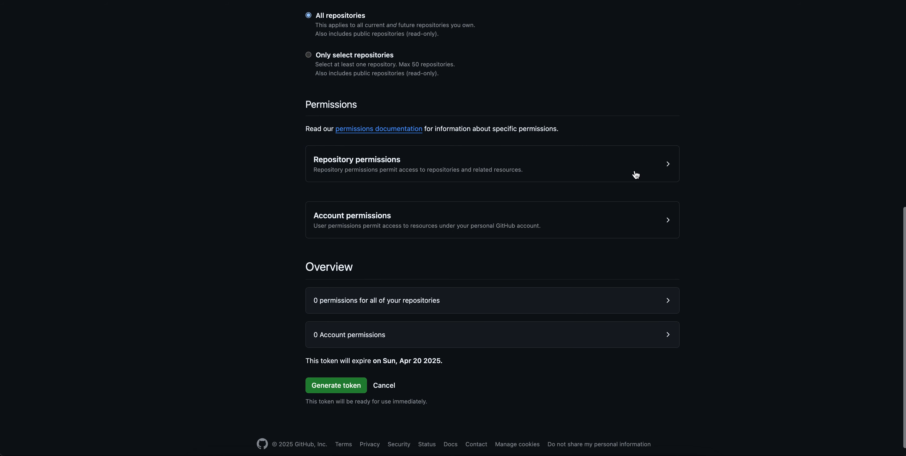
{"action": "left_click", "coordinate": [657, 167]}
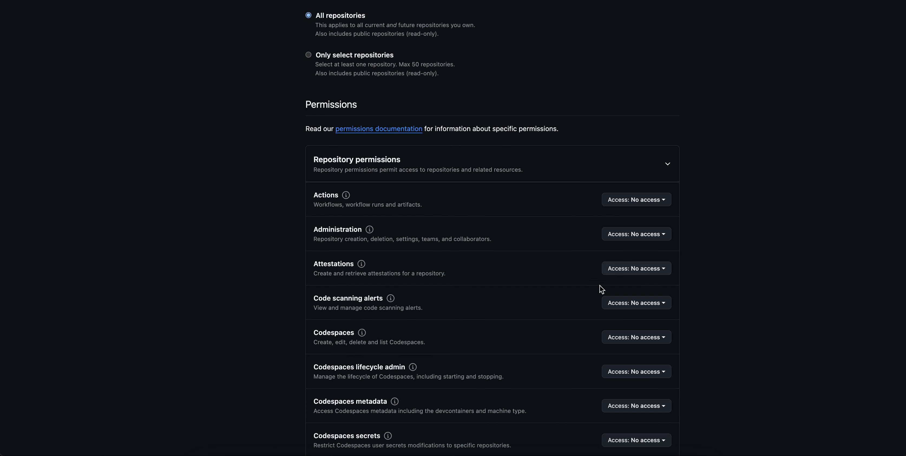
Look up the documentation for the Contents repository permission and set its access level to Read-only.
{"action": "scroll", "coordinate": [499, 354], "scroll_direction": "down", "scroll_amount": 7}
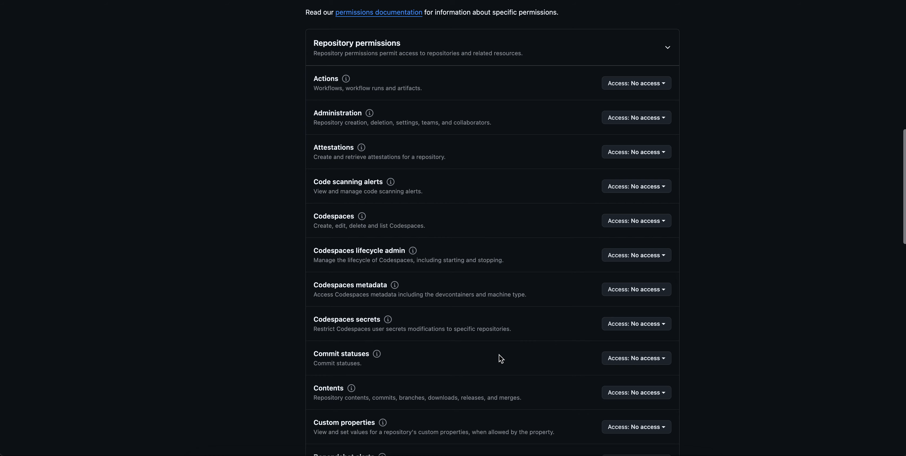
{"action": "scroll", "coordinate": [499, 354], "scroll_direction": "down", "scroll_amount": 2}
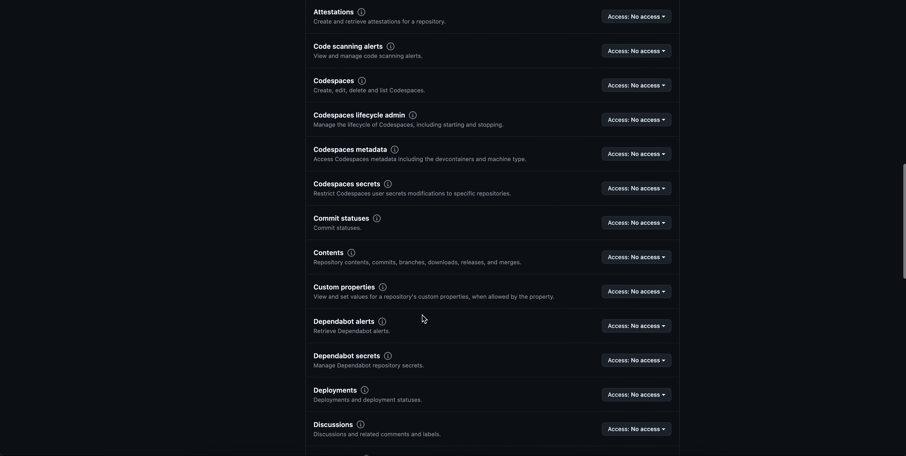
{"action": "left_click", "coordinate": [350, 254]}
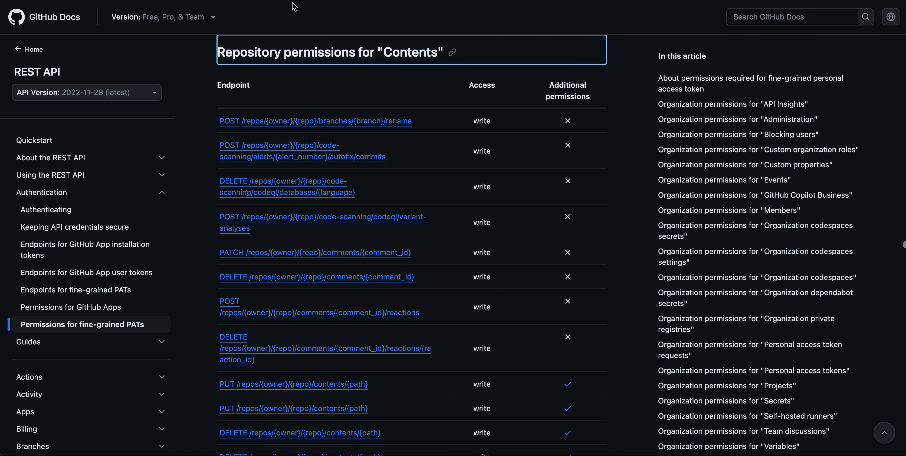
{"action": "key", "text": "super+w"}
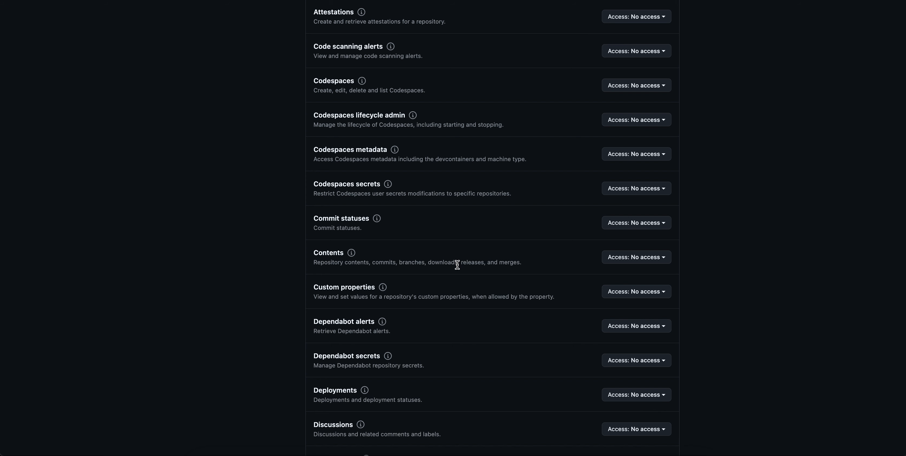
{"action": "left_click", "coordinate": [667, 259]}
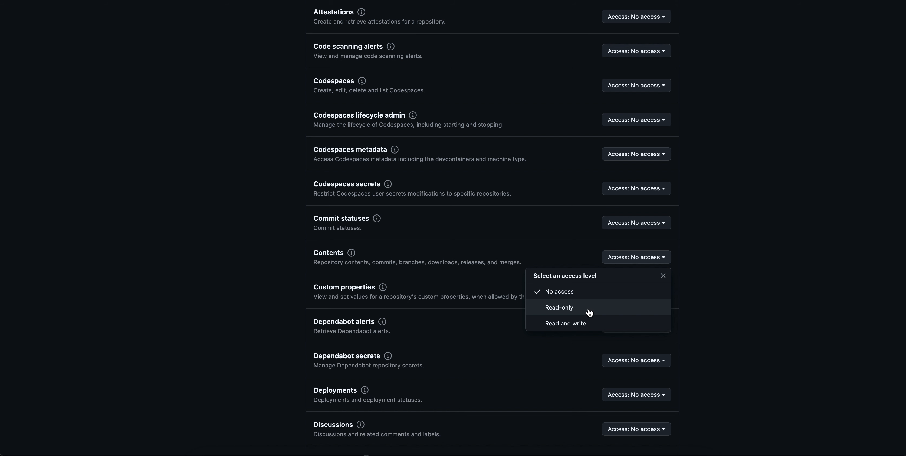
{"action": "left_click", "coordinate": [571, 310]}
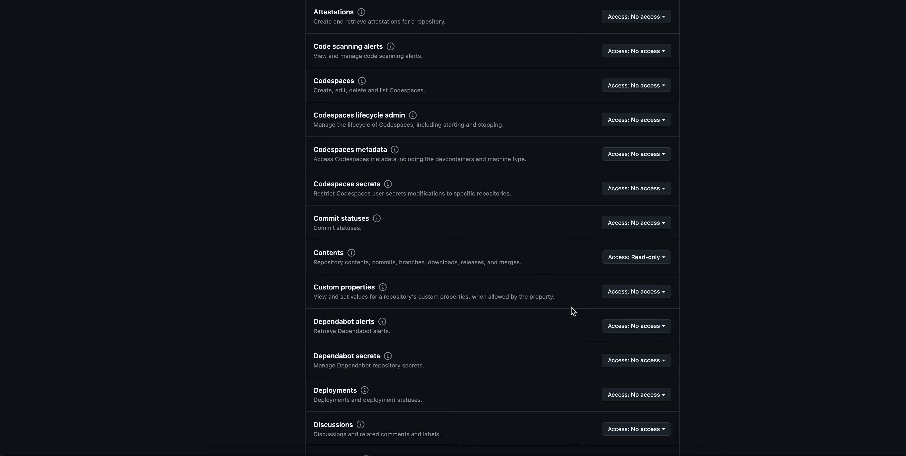
Generate the fine-grained token with the chosen permissions and copy the new token value.
{"action": "scroll", "coordinate": [568, 273], "scroll_direction": "down", "scroll_amount": 3}
{"action": "scroll", "coordinate": [570, 274], "scroll_direction": "down", "scroll_amount": 15}
{"action": "scroll", "coordinate": [570, 274], "scroll_direction": "down", "scroll_amount": 12}
{"action": "scroll", "coordinate": [570, 275], "scroll_direction": "down", "scroll_amount": 4}
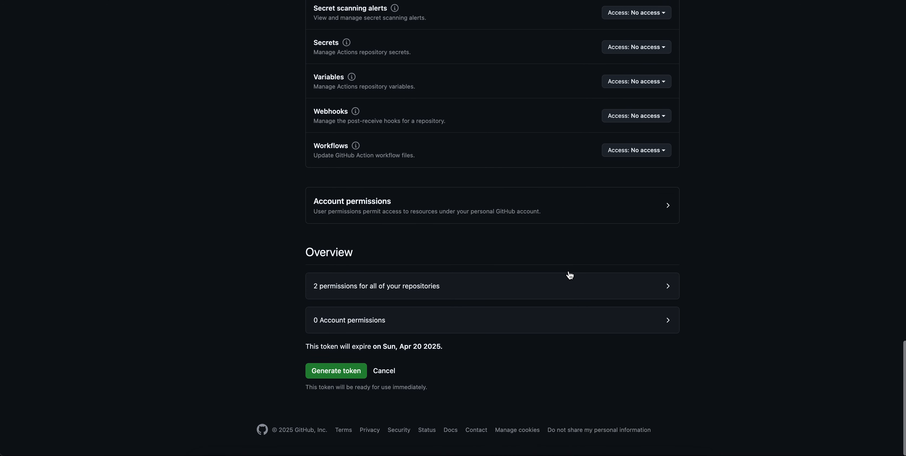
{"action": "left_click", "coordinate": [341, 375]}
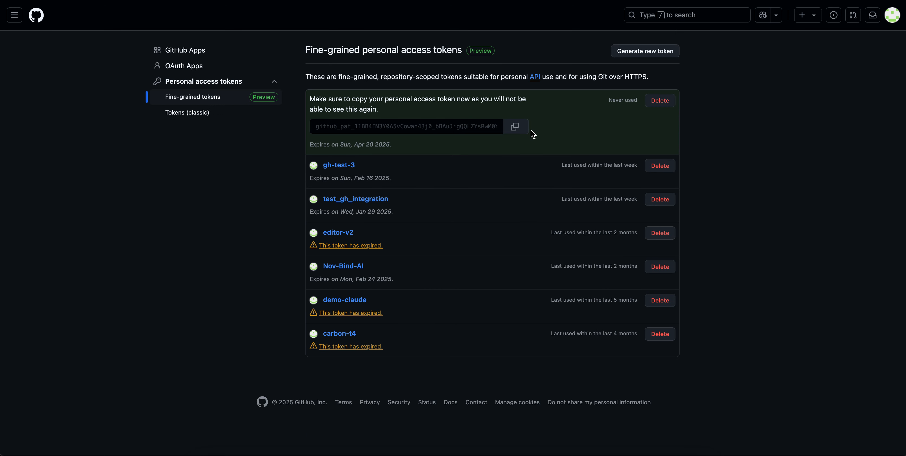
{"action": "left_click", "coordinate": [516, 129]}
{"action": "left_click", "coordinate": [515, 126]}
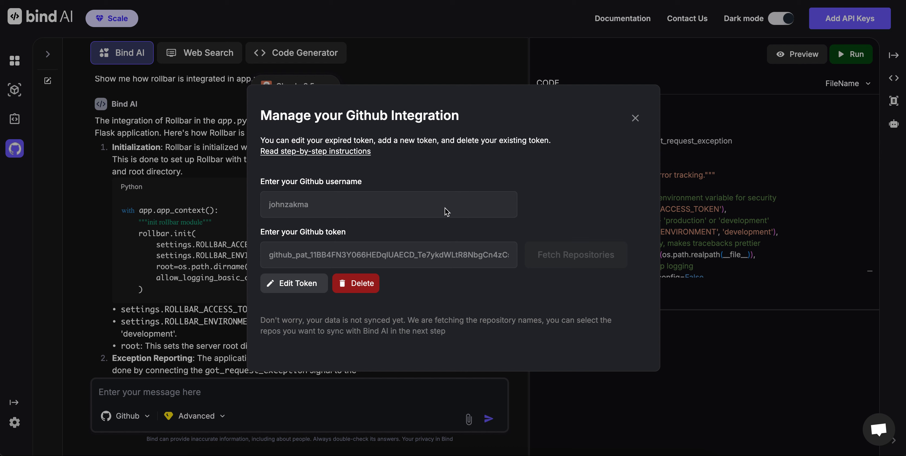
Switch to Bind AI, replace the saved GitHub token with the copied access token, and fetch the repositories.
{"action": "left_click", "coordinate": [298, 282]}
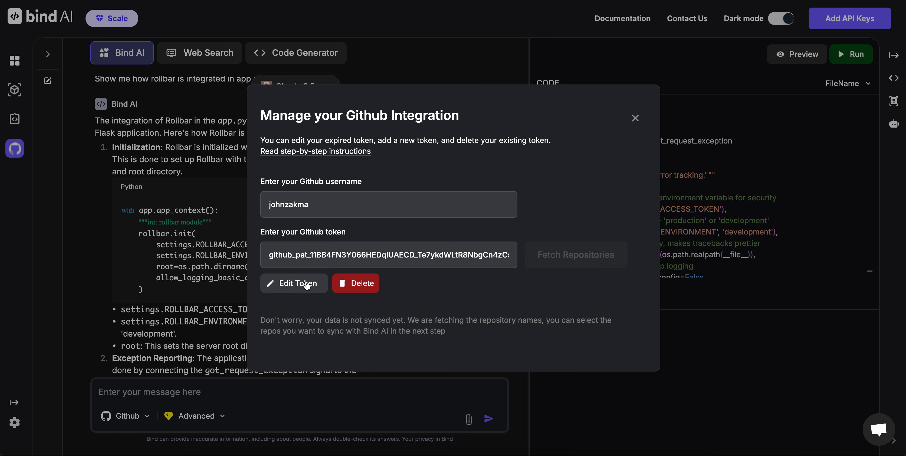
{"action": "double_click", "coordinate": [348, 258]}
{"action": "key", "text": "BackSpace"}
{"action": "key", "text": "ctrl+v"}
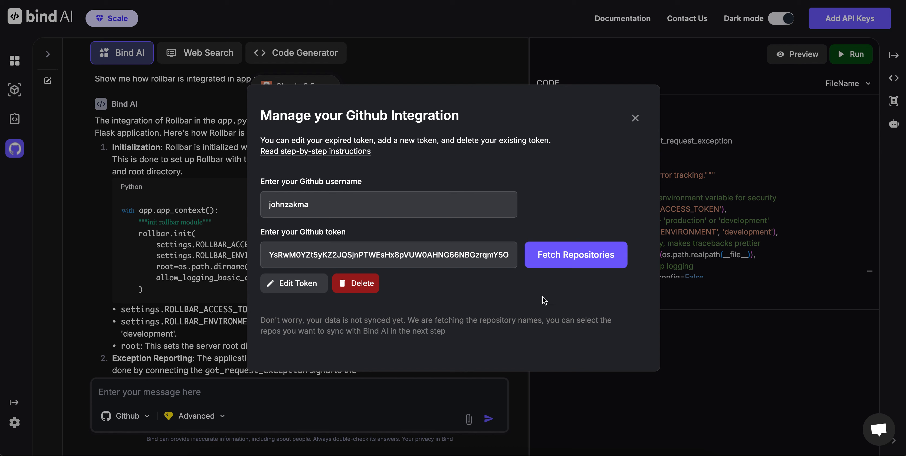
{"action": "left_click", "coordinate": [574, 260]}
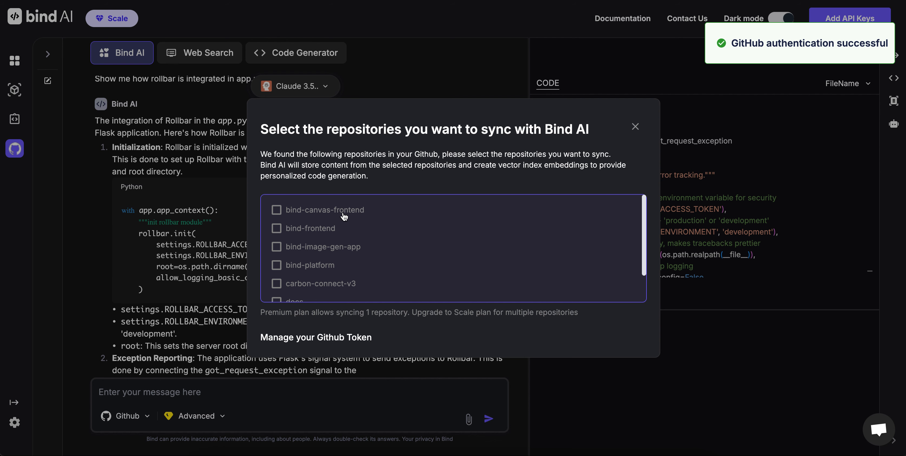
View the branches of bind-canvas-frontend among the repositories offered for syncing and return to the GitHub token management.
{"action": "scroll", "coordinate": [316, 215], "scroll_direction": "down", "scroll_amount": 2}
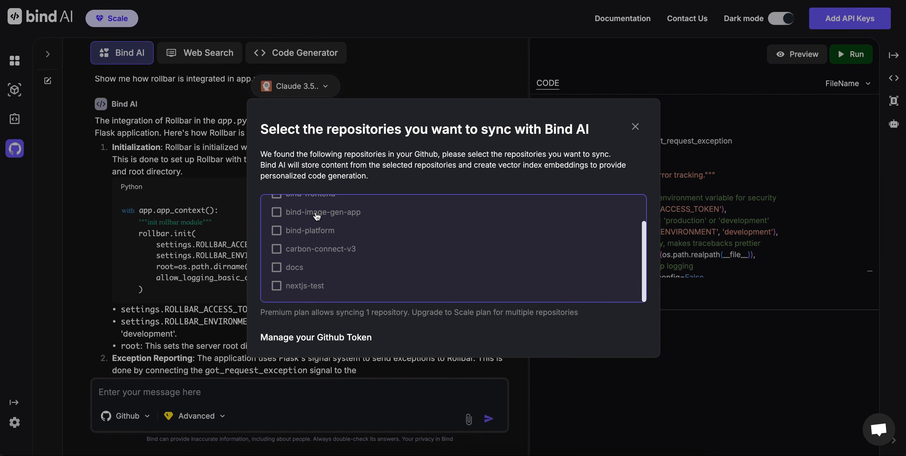
{"action": "scroll", "coordinate": [316, 215], "scroll_direction": "up", "scroll_amount": 2}
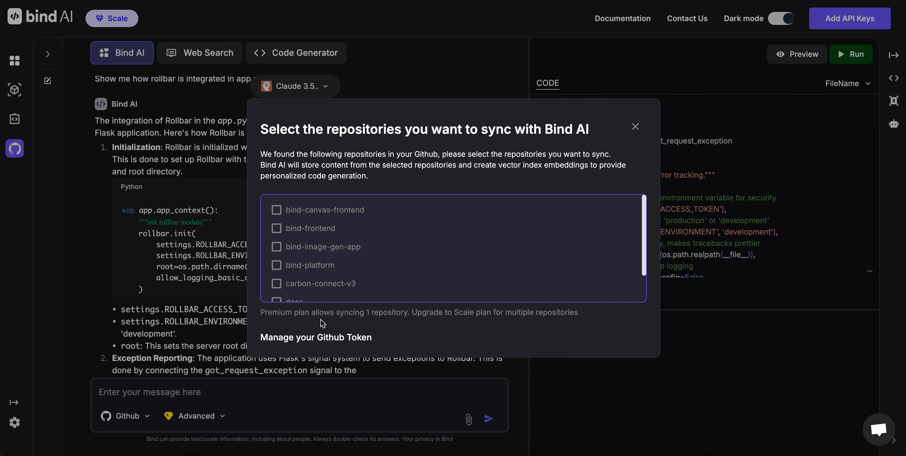
{"action": "left_click", "coordinate": [330, 216]}
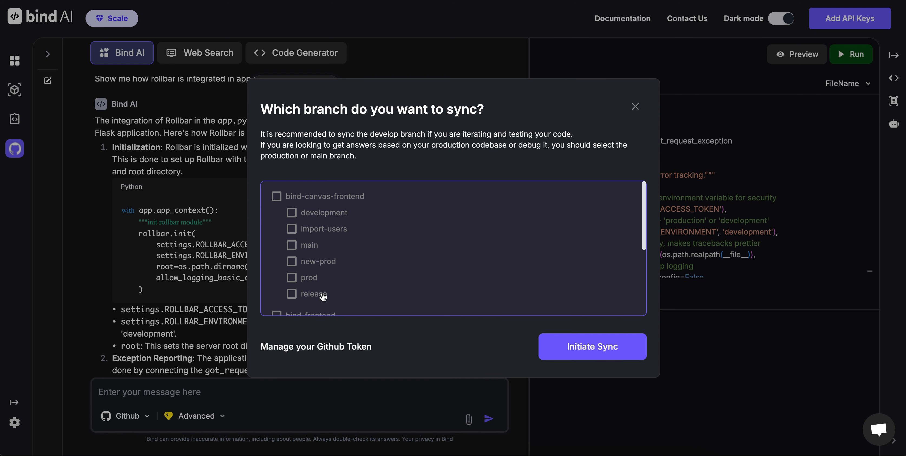
{"action": "left_click", "coordinate": [331, 200]}
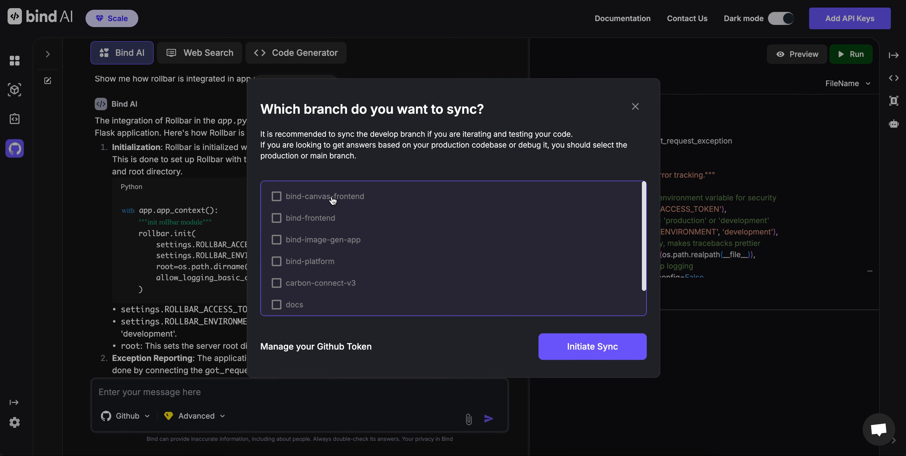
{"action": "left_click", "coordinate": [316, 348]}
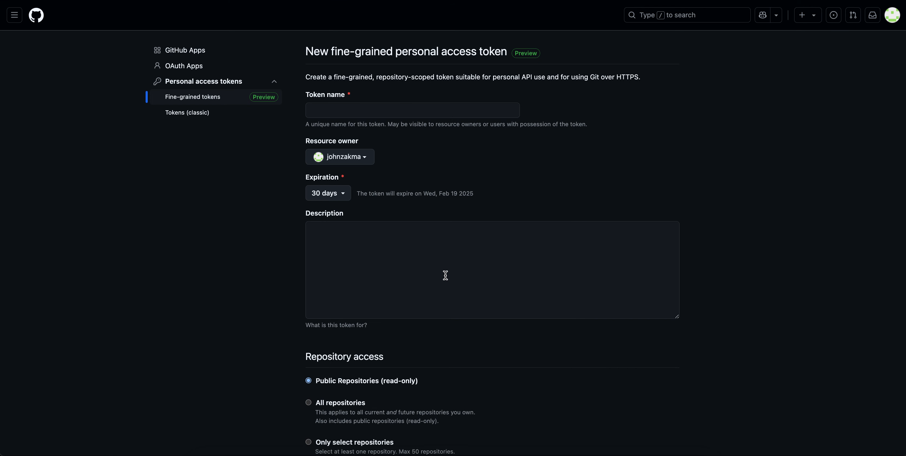
Switch to GitHub's new fine-grained personal access token form and name the token tmp-demo.
{"action": "left_click", "coordinate": [375, 110]}
{"action": "type", "text": "tmp=de"}
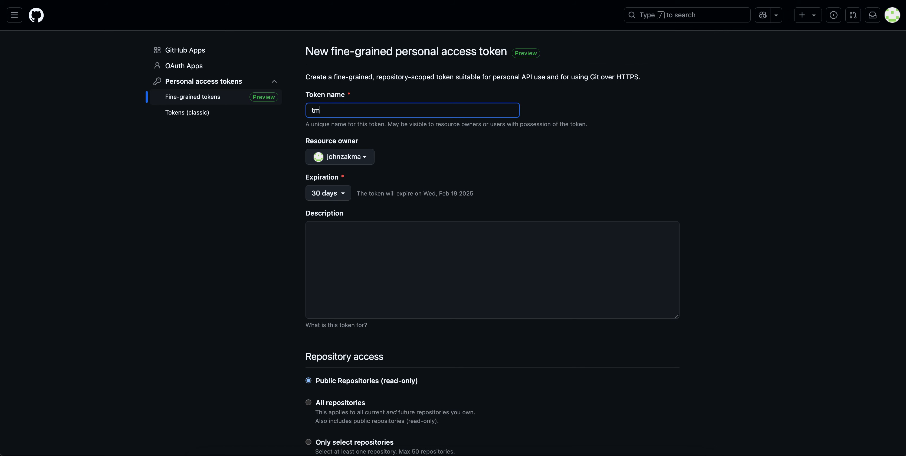
{"action": "key", "text": "BackSpace"}
{"action": "key", "text": "BackSpace"}
{"action": "key", "text": "BackSpace"}
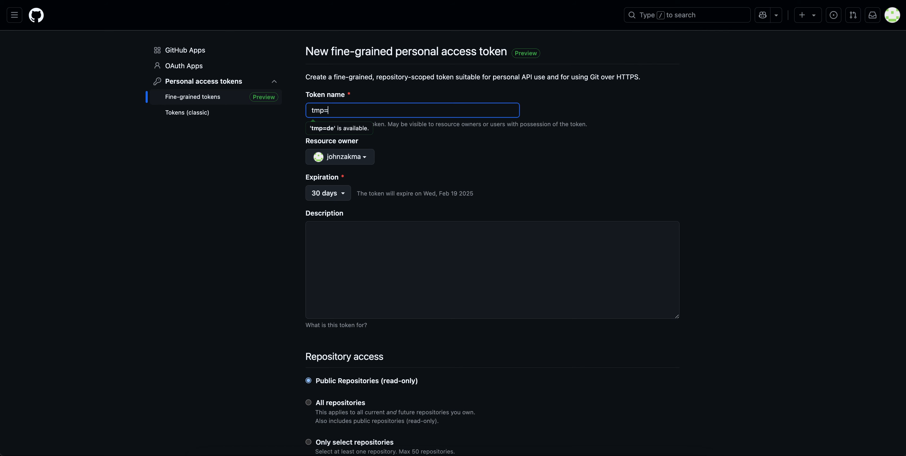
{"action": "type", "text": "-demo"}
{"action": "left_click", "coordinate": [441, 162]}
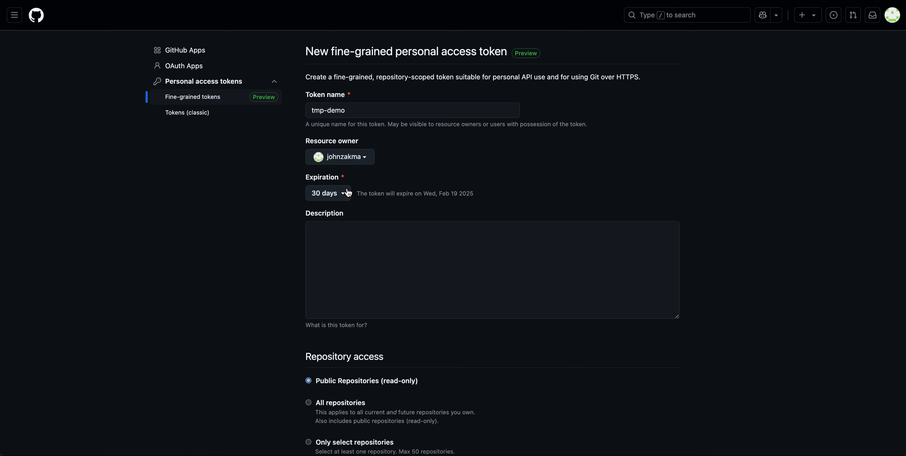
Limit the token's repository access to Only select repositories and choose the bind-platform repository.
{"action": "scroll", "coordinate": [442, 177], "scroll_direction": "down", "scroll_amount": 4}
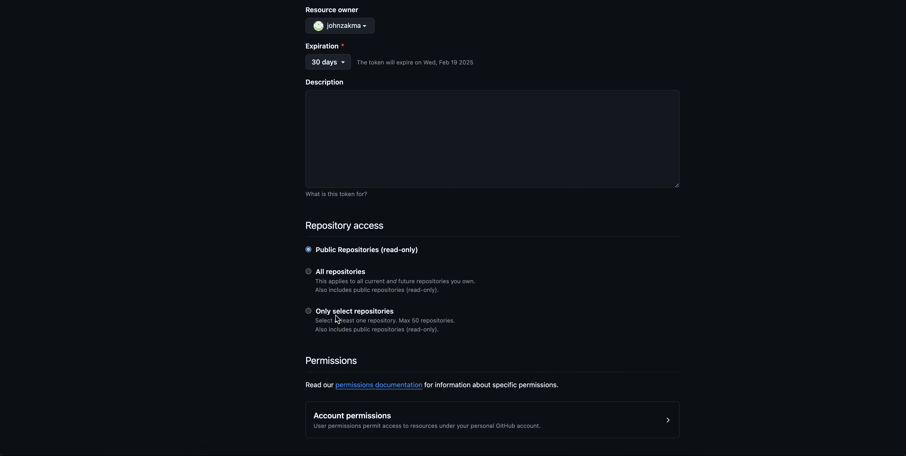
{"action": "left_click", "coordinate": [309, 310]}
{"action": "scroll", "coordinate": [351, 312], "scroll_direction": "down", "scroll_amount": 3}
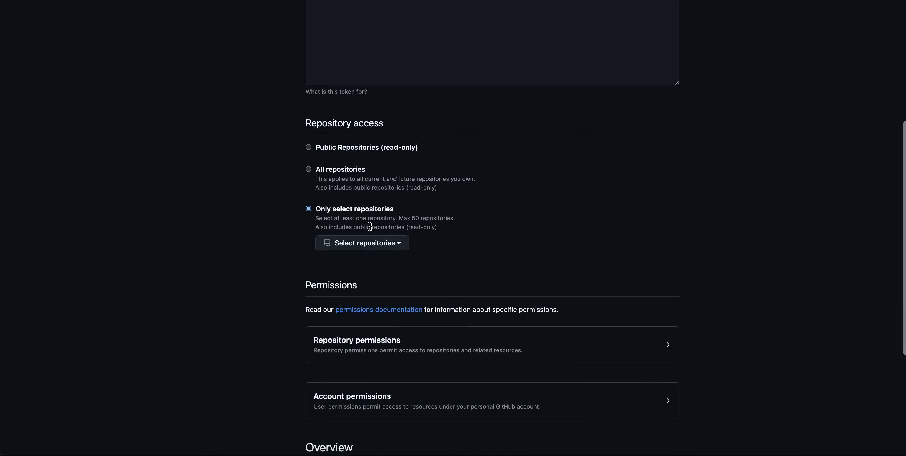
{"action": "left_click", "coordinate": [399, 245]}
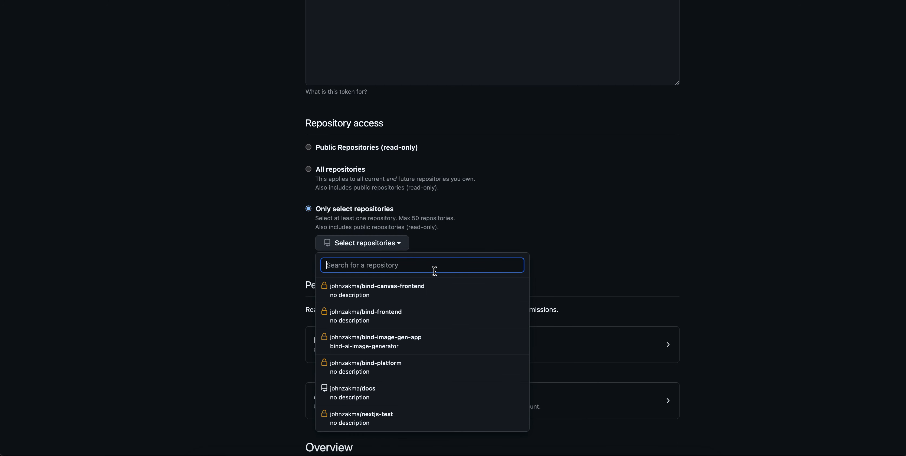
{"action": "scroll", "coordinate": [394, 321], "scroll_direction": "down", "scroll_amount": 2}
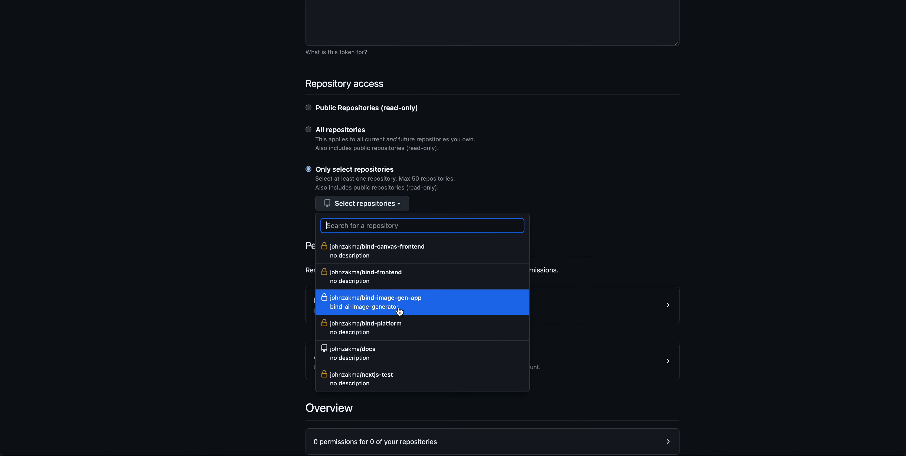
{"action": "left_click", "coordinate": [394, 322]}
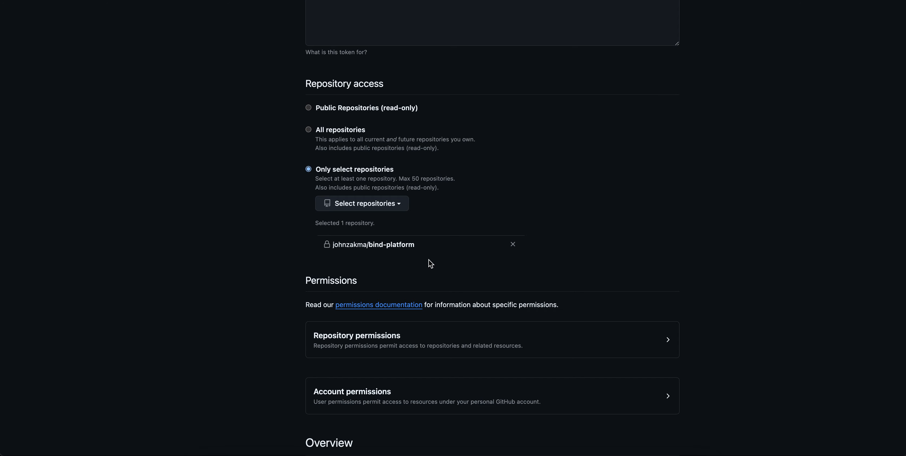
Set the Contents repository permission of the tmp-demo token to Read-only.
{"action": "scroll", "coordinate": [431, 260], "scroll_direction": "down", "scroll_amount": 5}
{"action": "left_click", "coordinate": [644, 246]}
{"action": "scroll", "coordinate": [567, 347], "scroll_direction": "down", "scroll_amount": 10}
{"action": "left_click", "coordinate": [648, 326]}
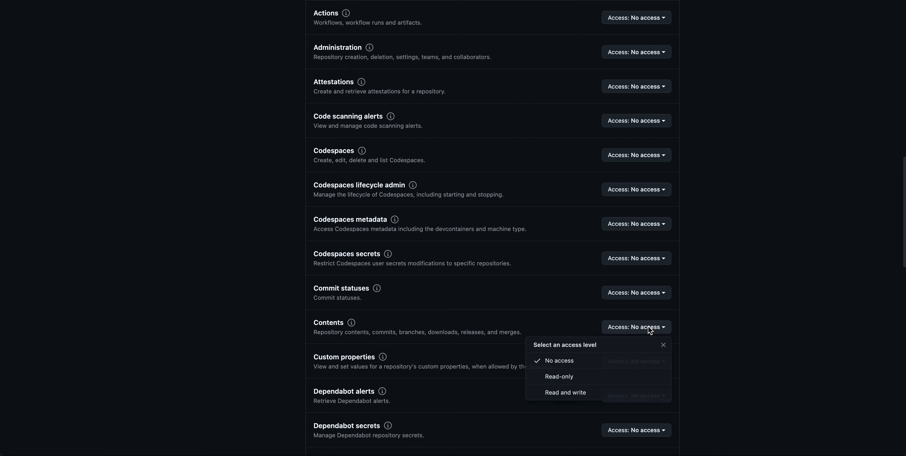
{"action": "left_click", "coordinate": [596, 376]}
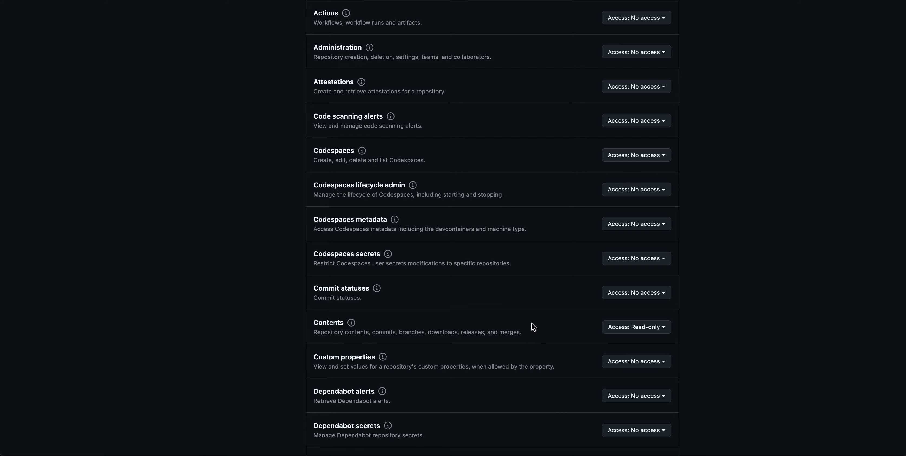
Generate the tmp-demo token, copy its value, and switch back to Bind AI.
{"action": "scroll", "coordinate": [531, 323], "scroll_direction": "down", "scroll_amount": 5}
{"action": "scroll", "coordinate": [556, 246], "scroll_direction": "down", "scroll_amount": 20}
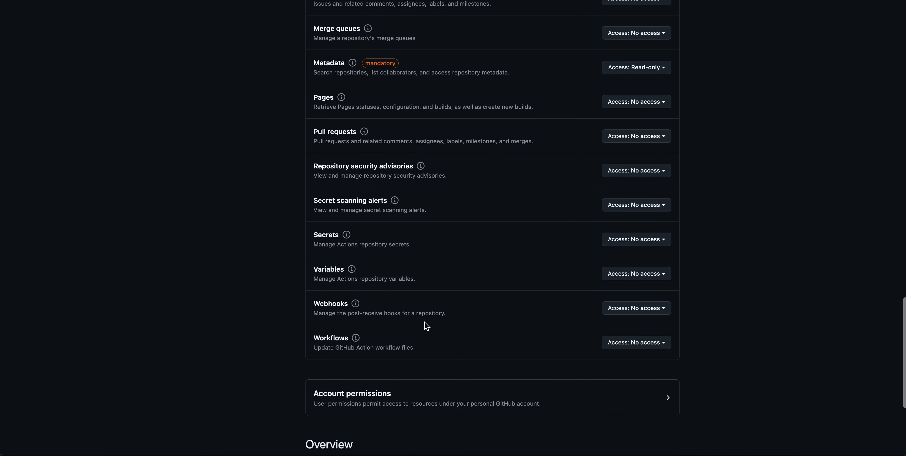
{"action": "scroll", "coordinate": [425, 322], "scroll_direction": "down", "scroll_amount": 5}
{"action": "left_click", "coordinate": [345, 417]}
{"action": "left_click", "coordinate": [515, 129]}
{"action": "key", "text": "ctrl+shift+Tab"}
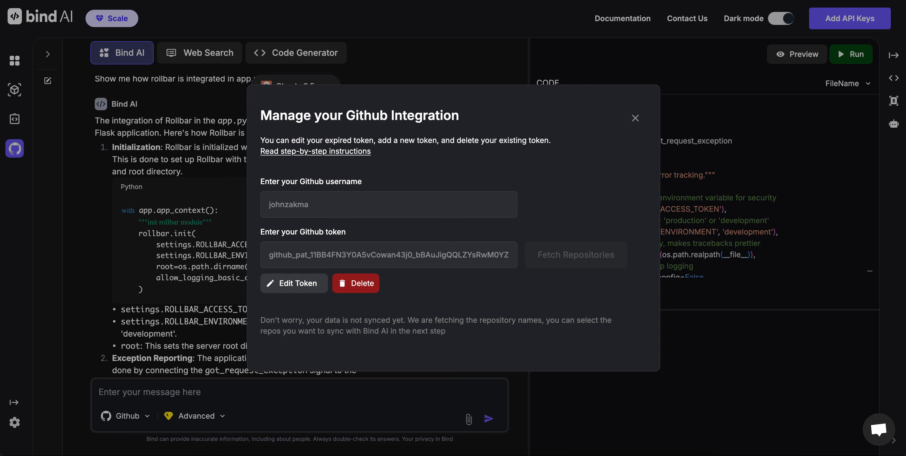
Replace the GitHub token in the integration settings with the newly copied access token and fetch its repositories.
{"action": "left_click", "coordinate": [305, 283]}
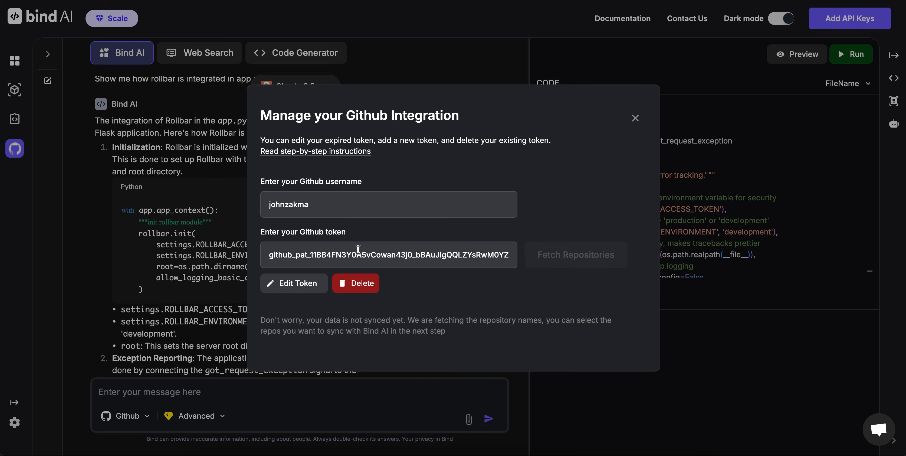
{"action": "triple_click", "coordinate": [349, 256]}
{"action": "key", "text": "BackSpace"}
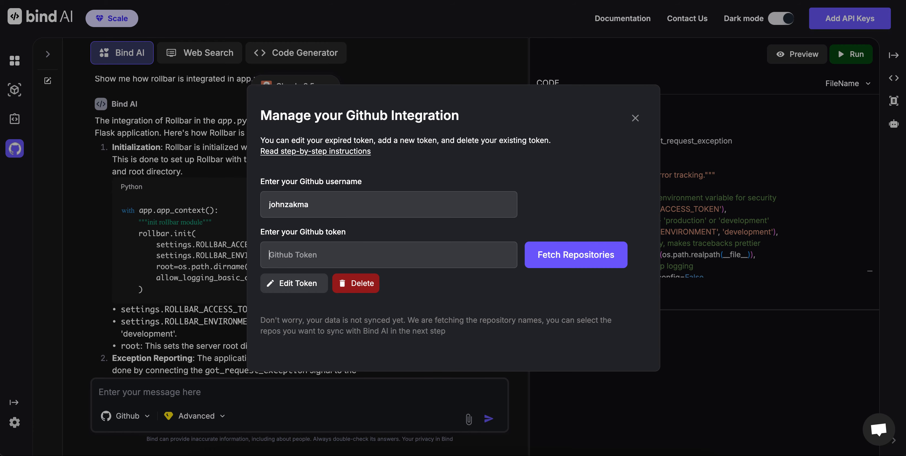
{"action": "key", "text": "ctrl+v"}
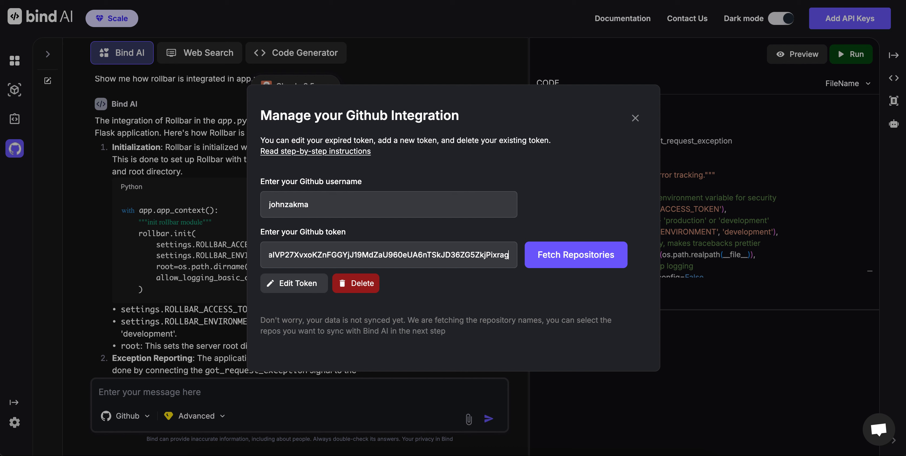
{"action": "left_click", "coordinate": [576, 263]}
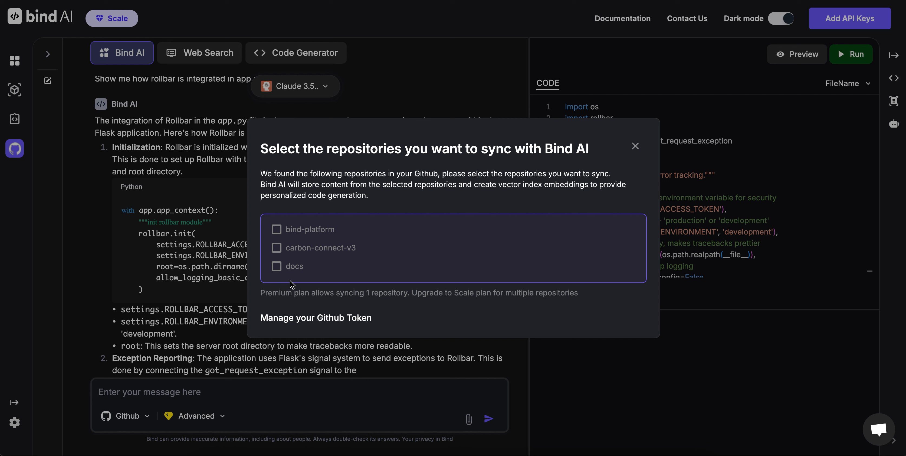
Select the development branch of bind-platform for syncing and close the branch selection without initiating the sync.
{"action": "left_click", "coordinate": [276, 231]}
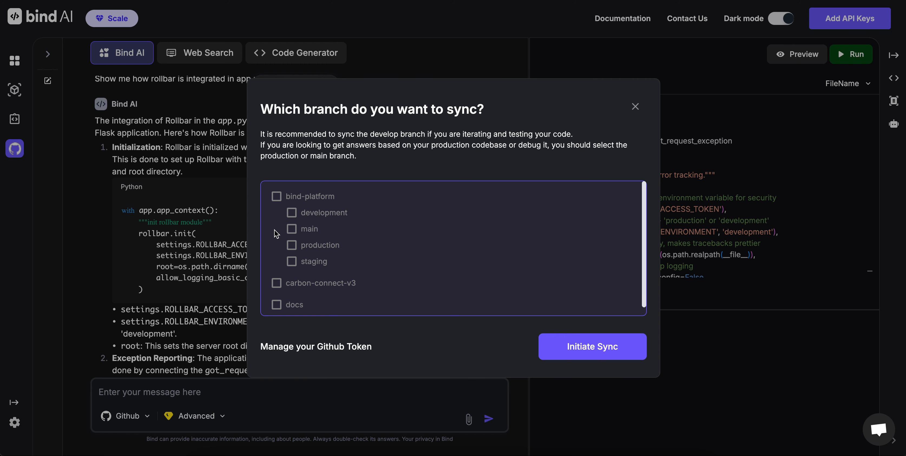
{"action": "left_click", "coordinate": [276, 197]}
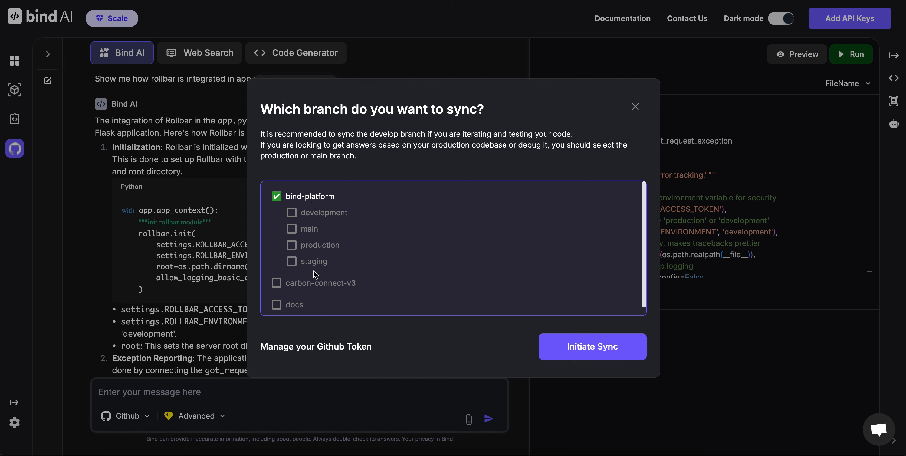
{"action": "left_click", "coordinate": [321, 214]}
{"action": "left_click", "coordinate": [635, 108]}
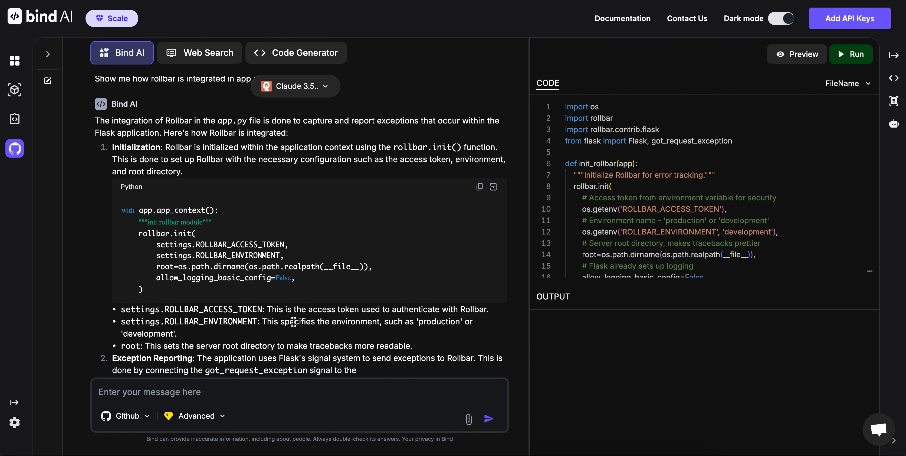
Choose Github as the source for the next chat message.
{"action": "scroll", "coordinate": [296, 260], "scroll_direction": "down", "scroll_amount": 6}
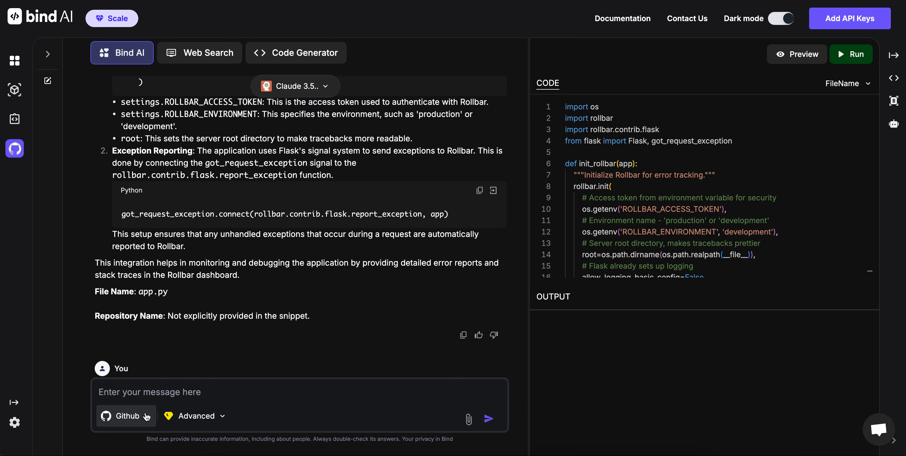
{"action": "left_click", "coordinate": [126, 416]}
{"action": "left_click", "coordinate": [144, 385]}
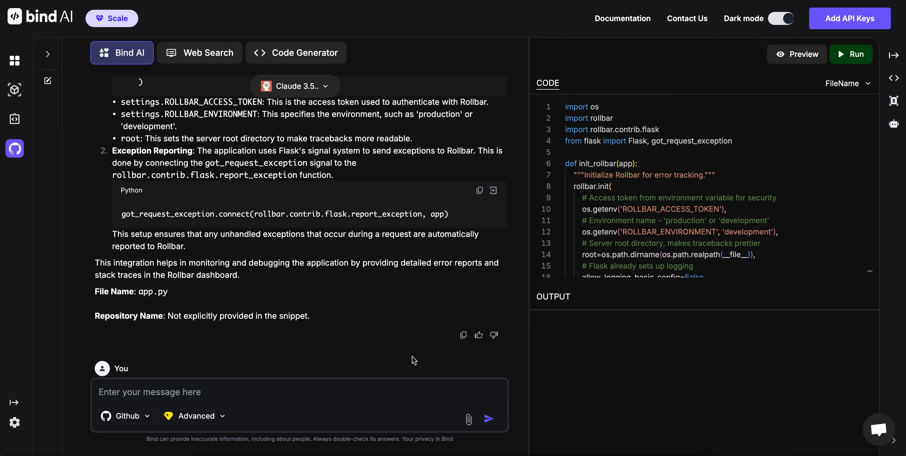